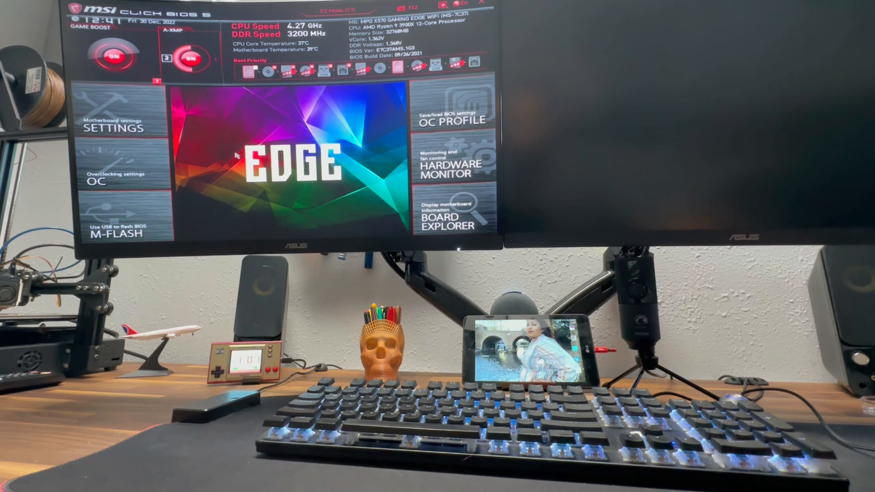
Step: Examine the device choices for Boot Option #1 in the BIOS boot settings and close the list
left_click(75, 113)
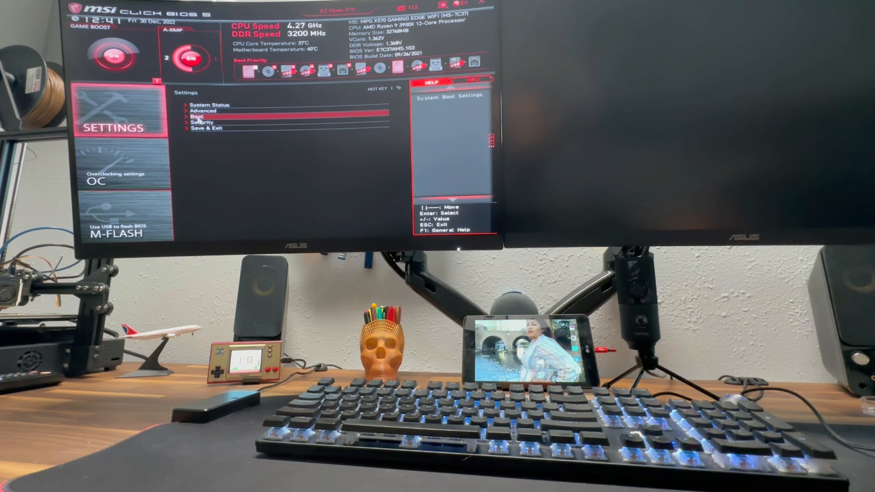
left_click(198, 118)
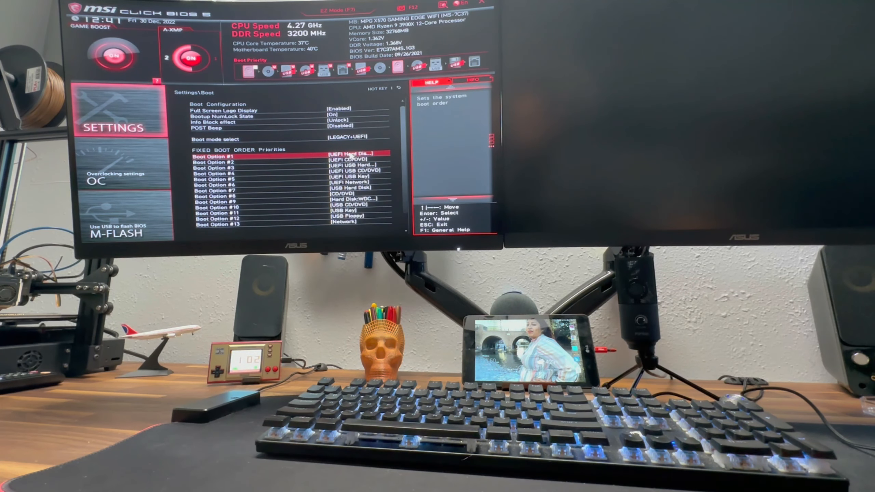
left_click(351, 155)
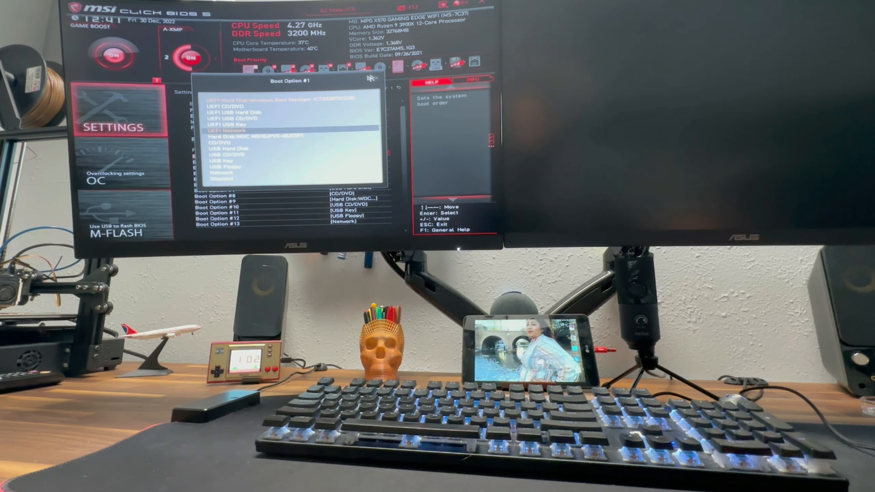
left_click(378, 80)
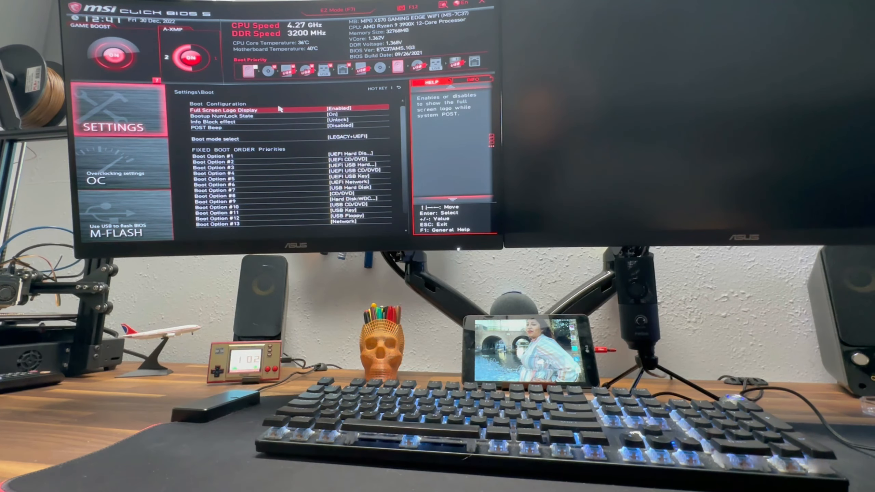
Step: Leave the boot settings and exit the BIOS to start Windows
key("Escape")
key("Escape")
key("Escape")
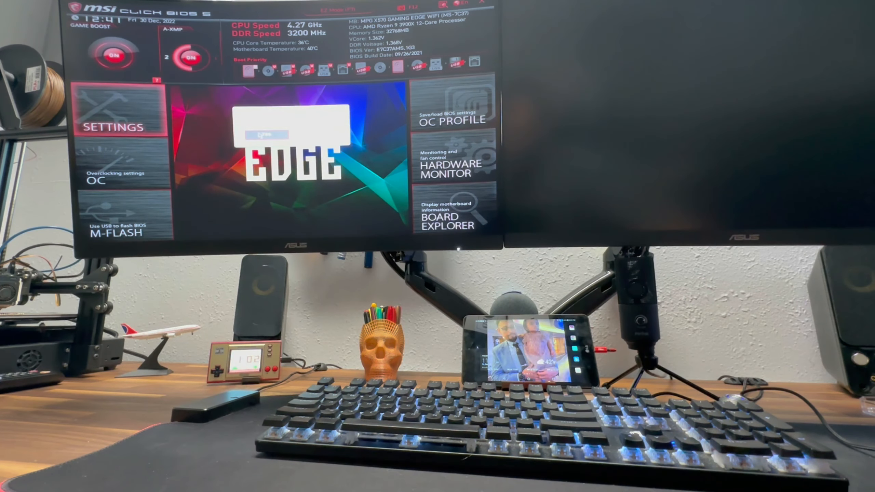
left_click(258, 134)
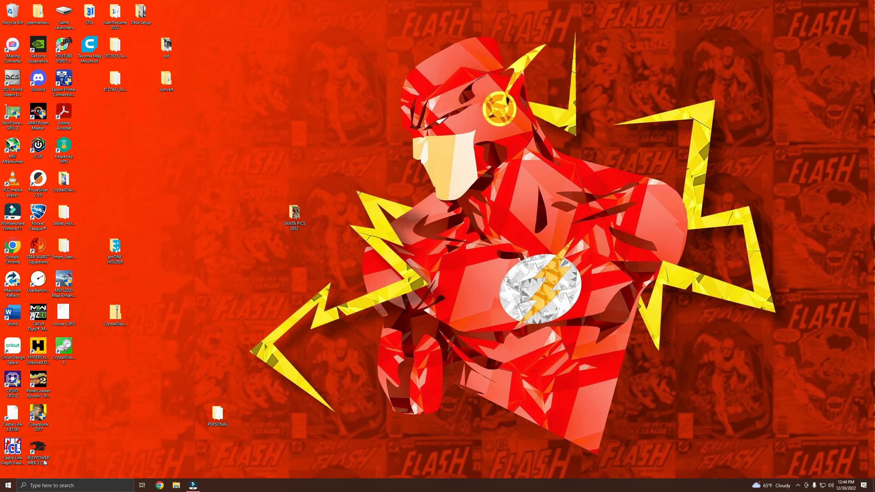
Step: Open a File Explorer window showing the drives under This PC
left_click(8, 486)
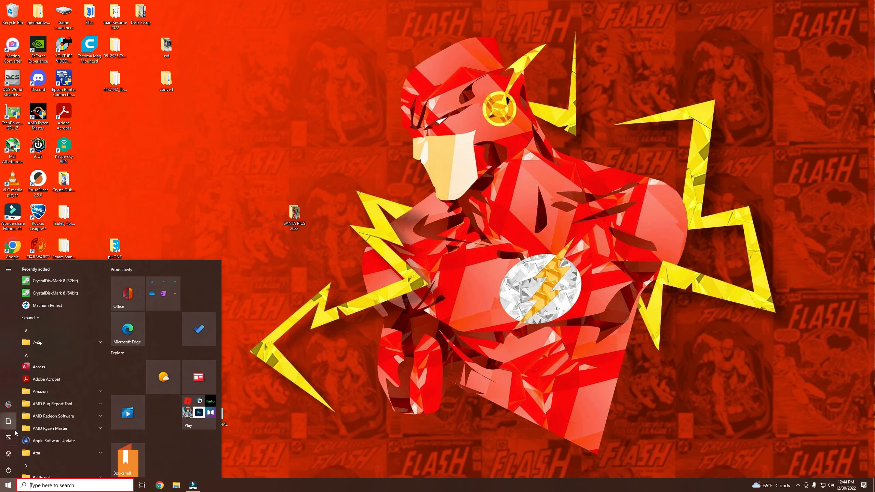
left_click(10, 426)
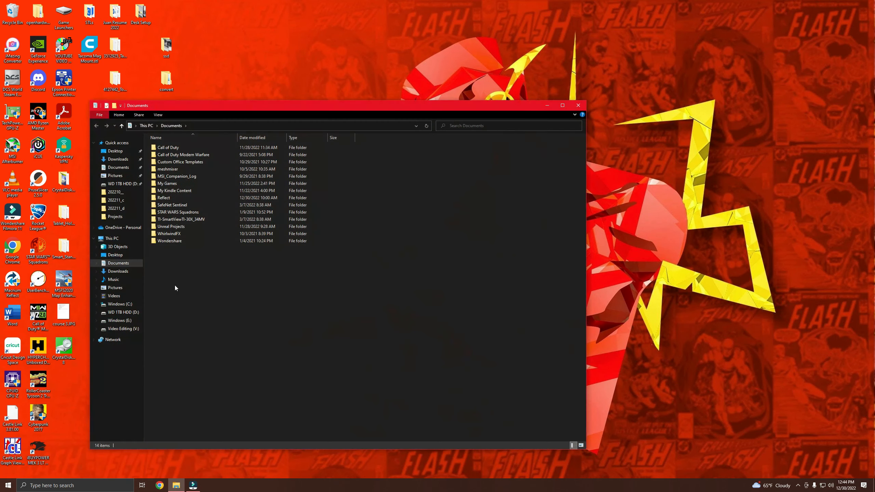
left_click(110, 241)
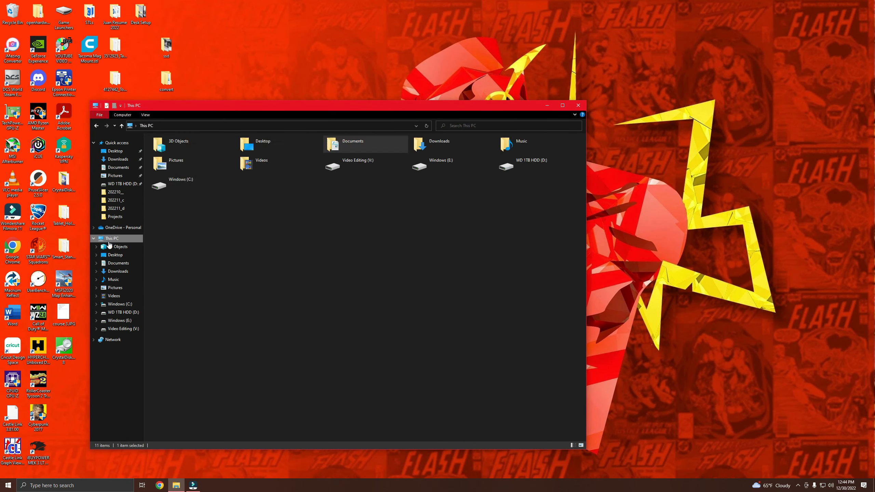
Step: Check the capacity and free space of the V:, E:, D: and C: drives, paying particular attention to Windows (E:)
left_click(366, 166)
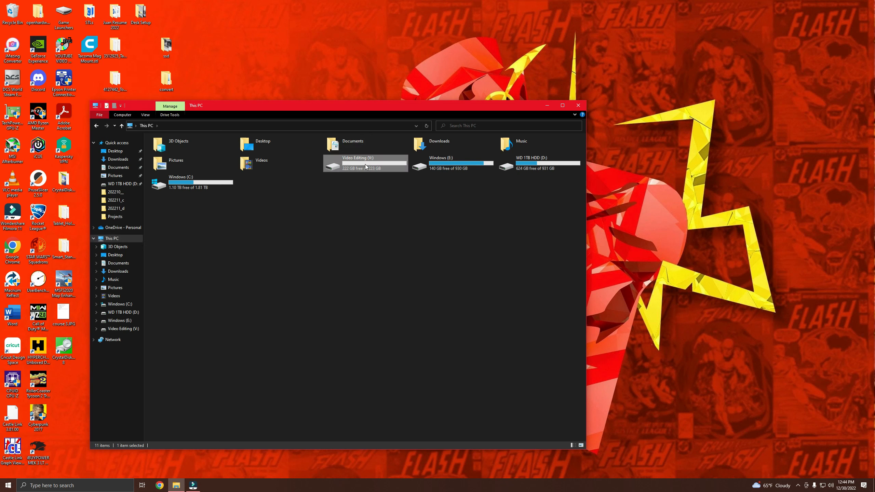
left_click(435, 168)
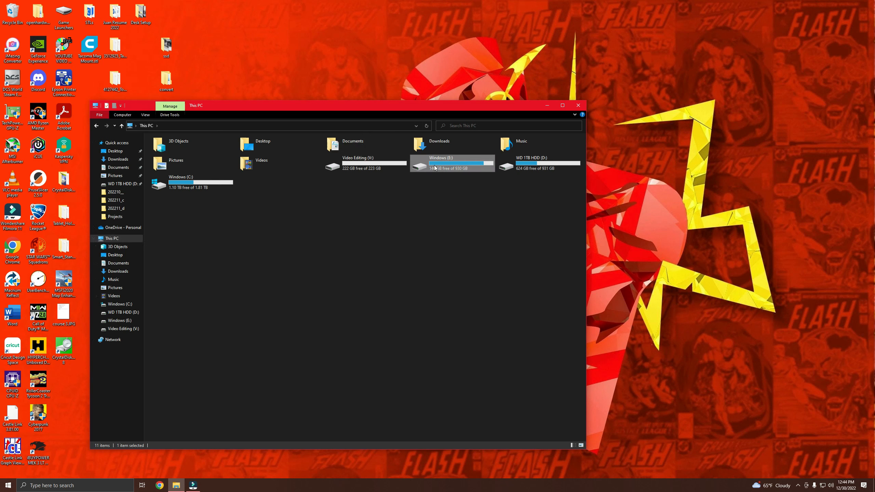
left_click(520, 169)
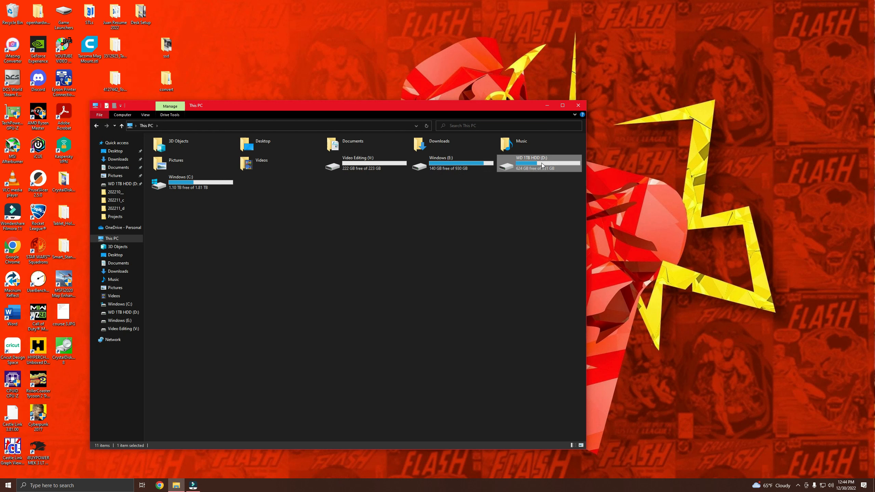
left_click(194, 190)
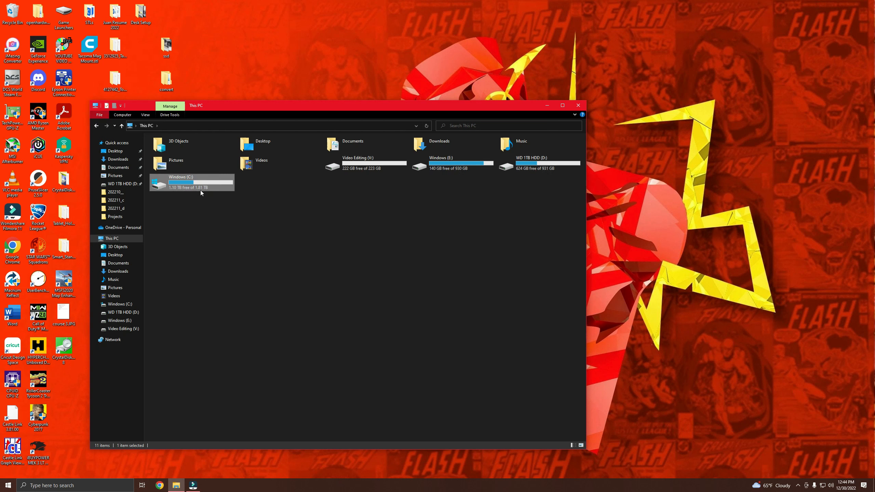
left_click(415, 240)
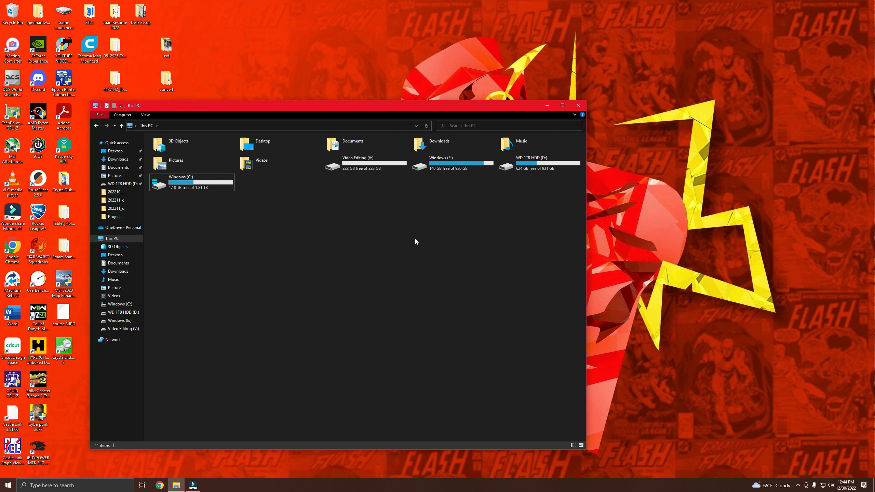
left_click(463, 169)
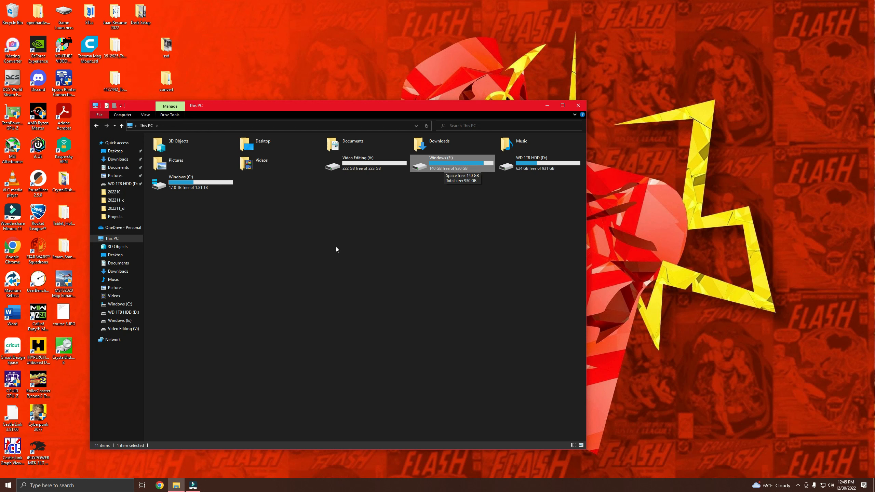
left_click(271, 265)
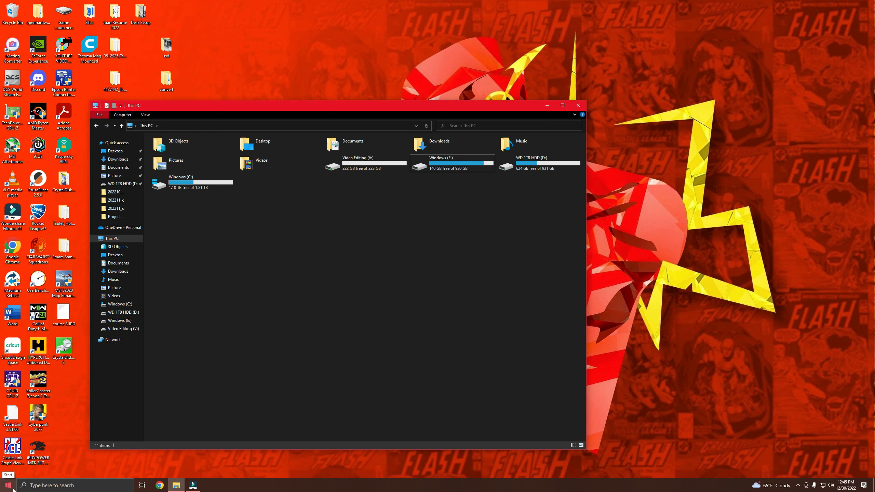
Step: Search for cmd and start Command Prompt as administrator
left_click(30, 486)
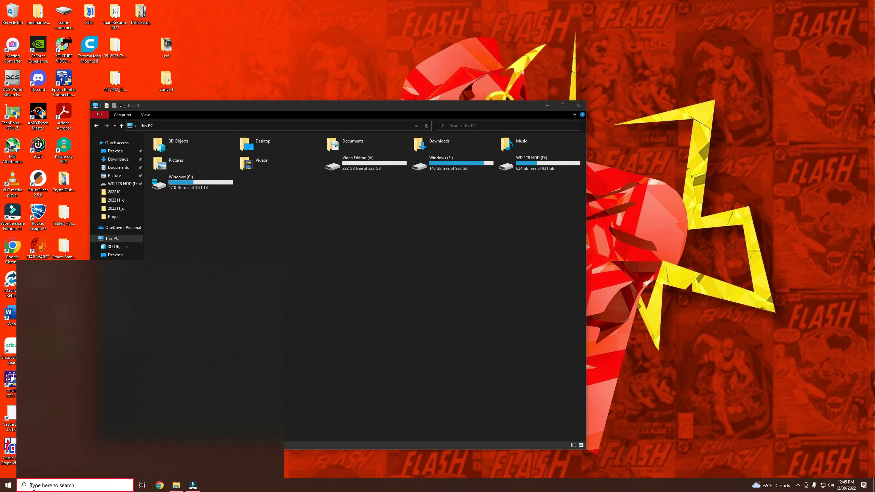
type("cmd")
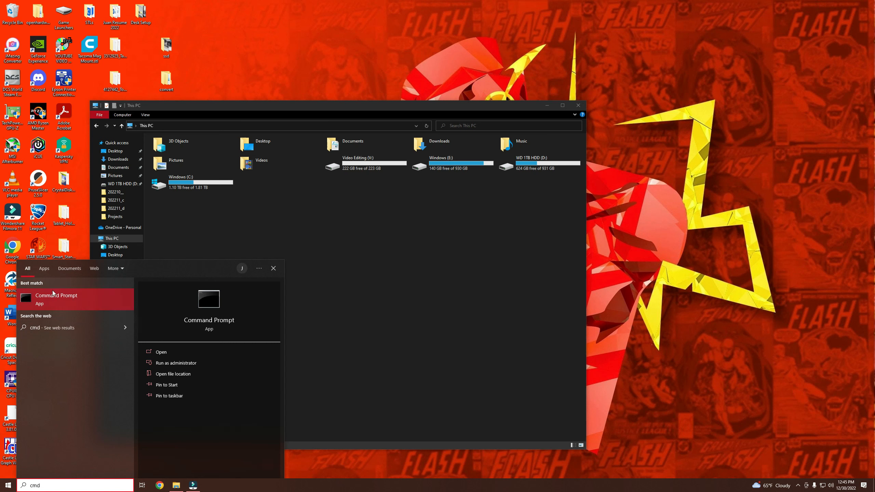
right_click(52, 302)
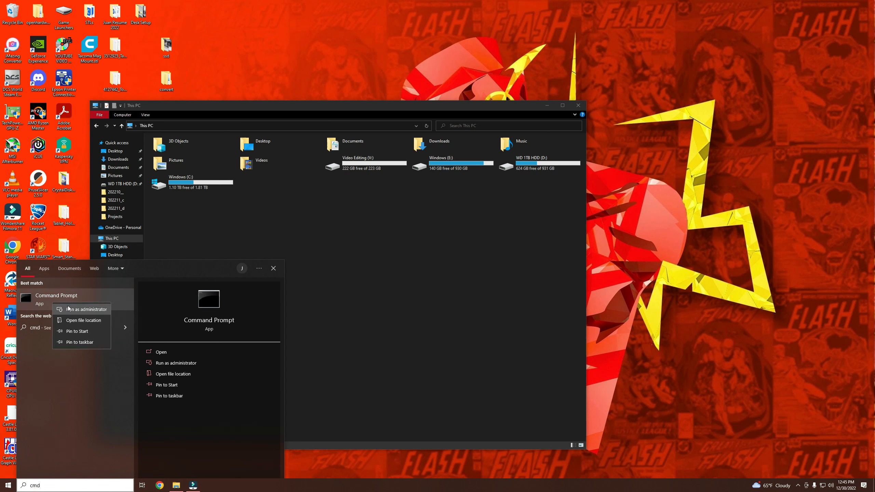
left_click(71, 311)
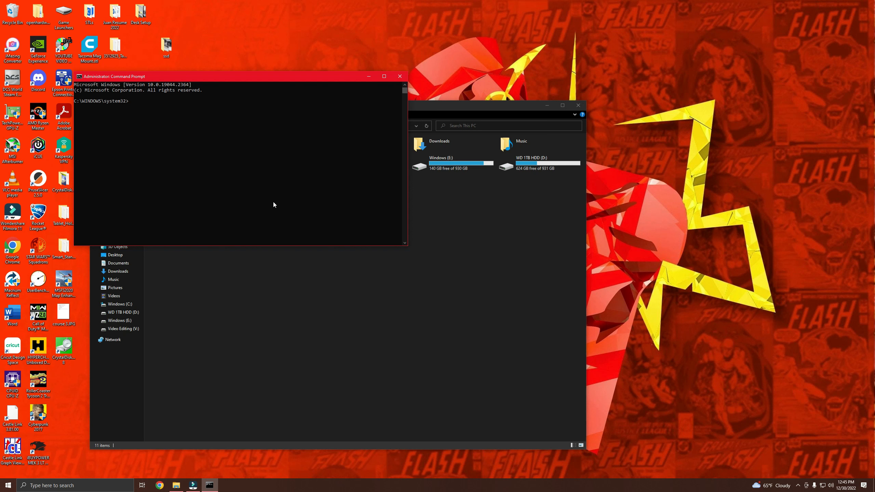
Step: Start diskpart and run "list disk" to list the installed disks
type("skpart")
key("Return")
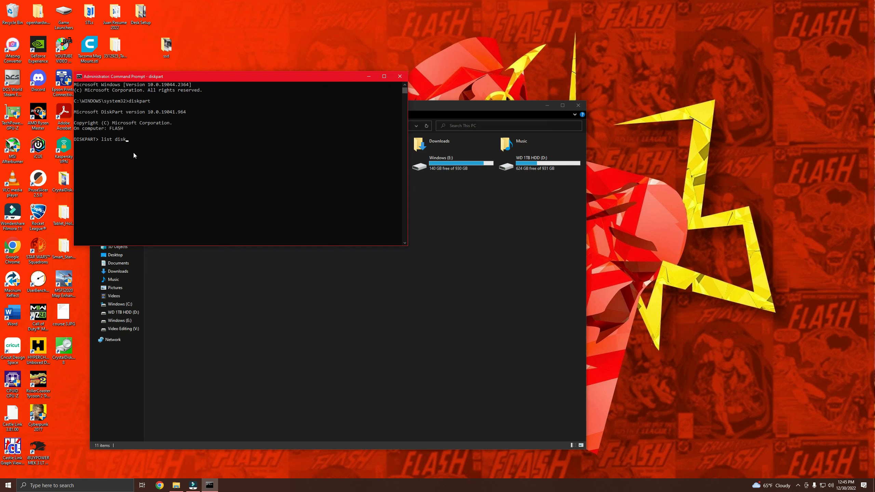
key("Return")
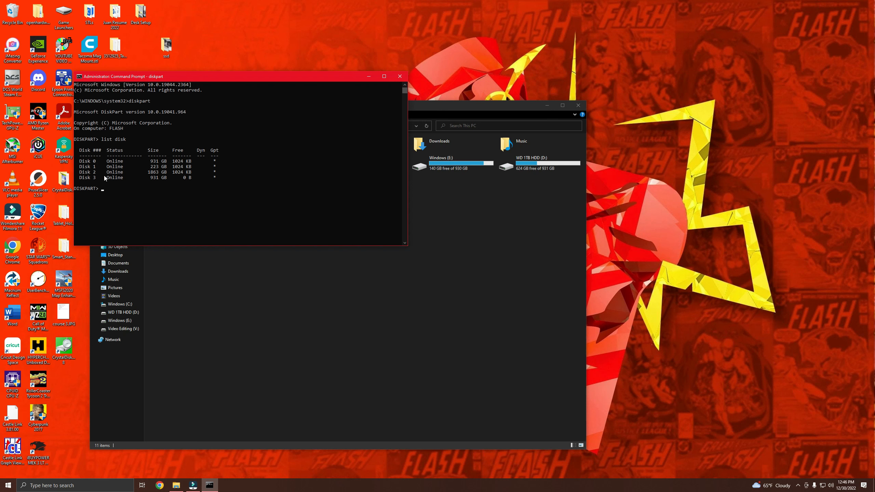
Step: Move the This PC window clear of the Command Prompt and open Disk Management beside it, resized to show Disks 0 to 3
left_click(440, 236)
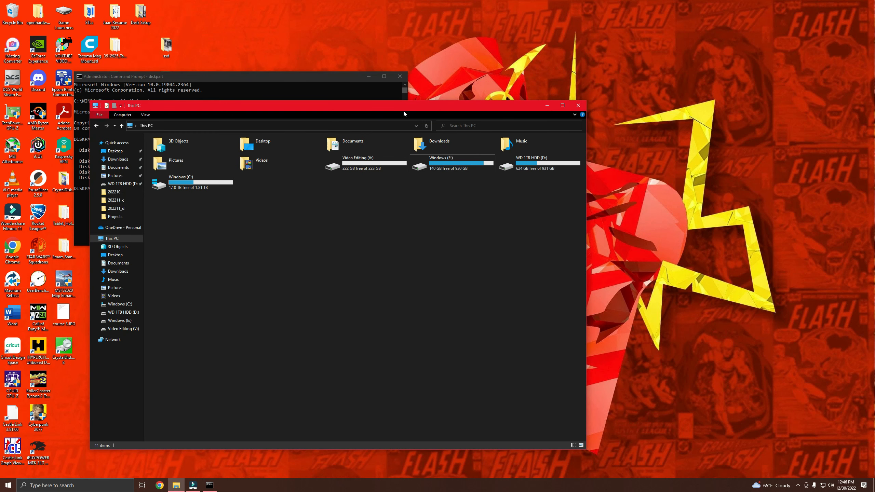
left_click_drag(404, 114, 589, 108)
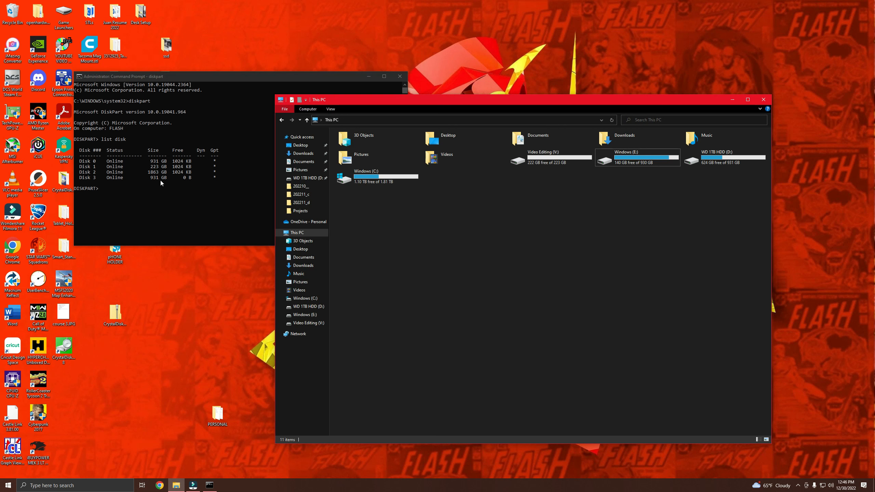
right_click(8, 489)
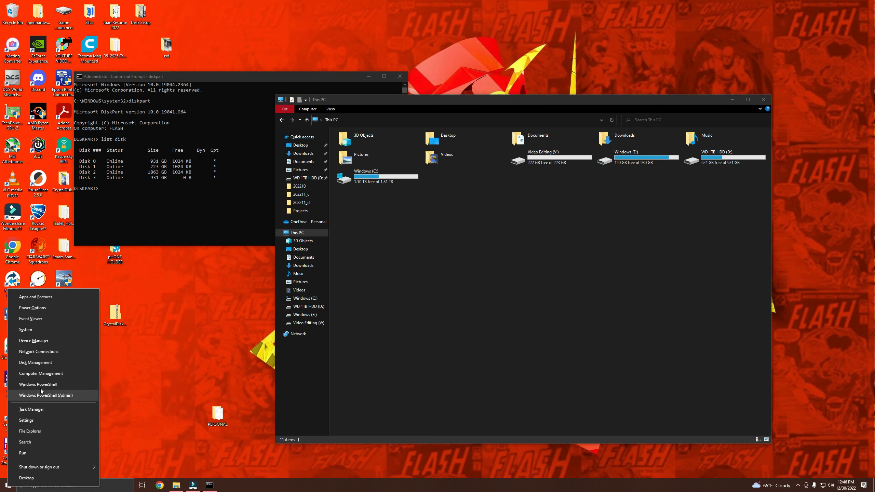
left_click(42, 364)
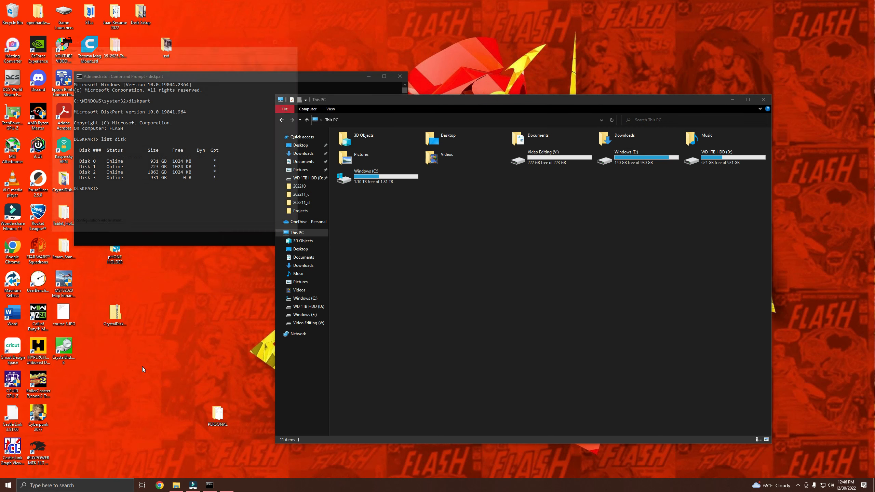
left_click_drag(177, 44, 403, 85)
left_click_drag(531, 108, 696, 118)
left_click_drag(633, 276, 609, 392)
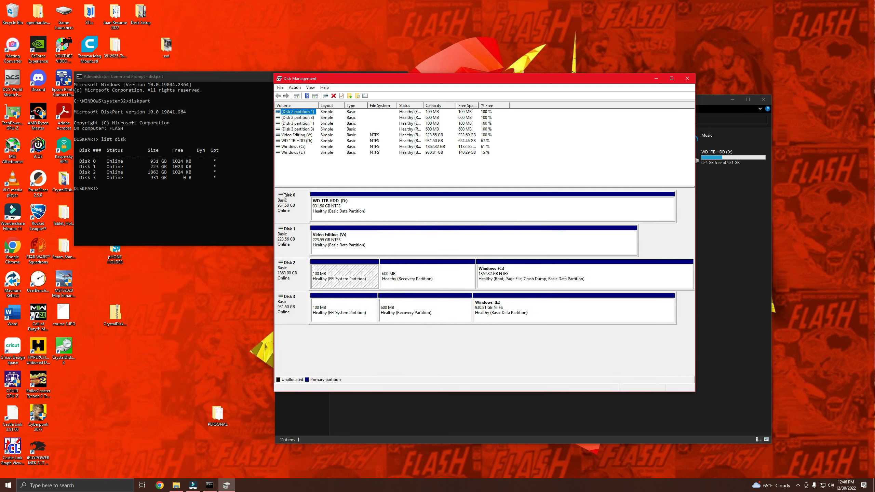
Step: Compare the disks in Disk Management with the DiskPart list, examining Disk 3's EFI, recovery and Windows (E:) partitions
left_click(354, 208)
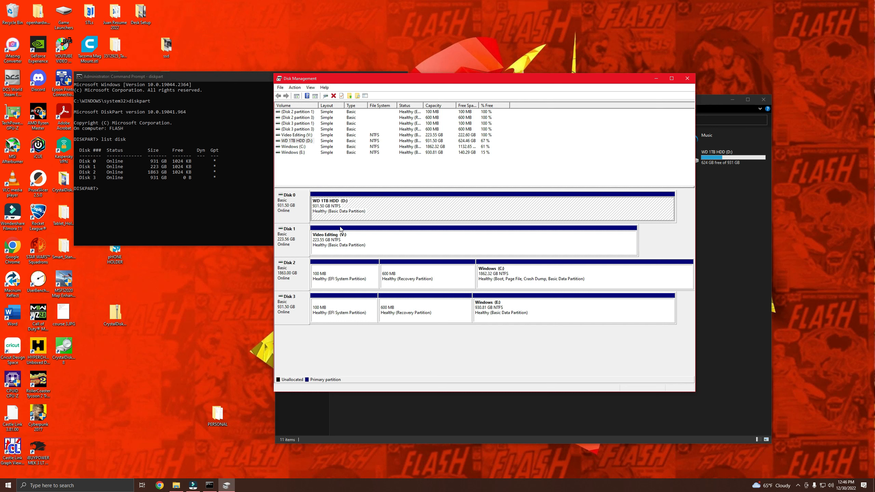
left_click(330, 241)
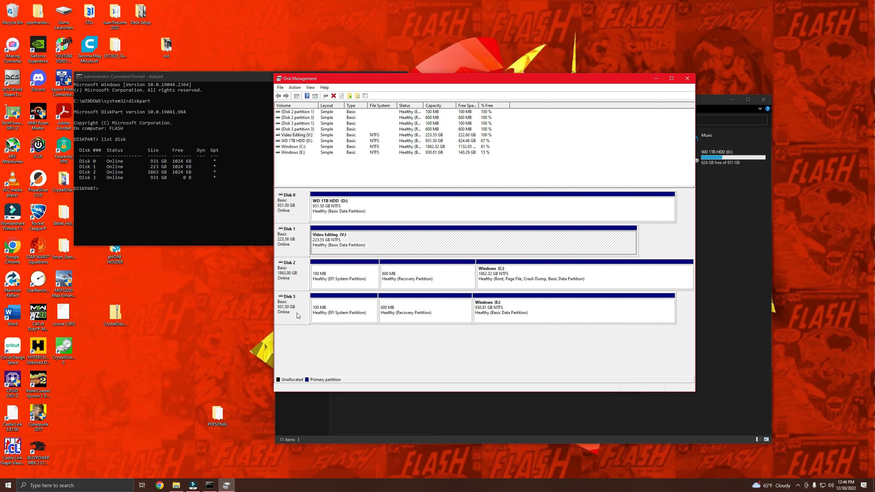
left_click(297, 285)
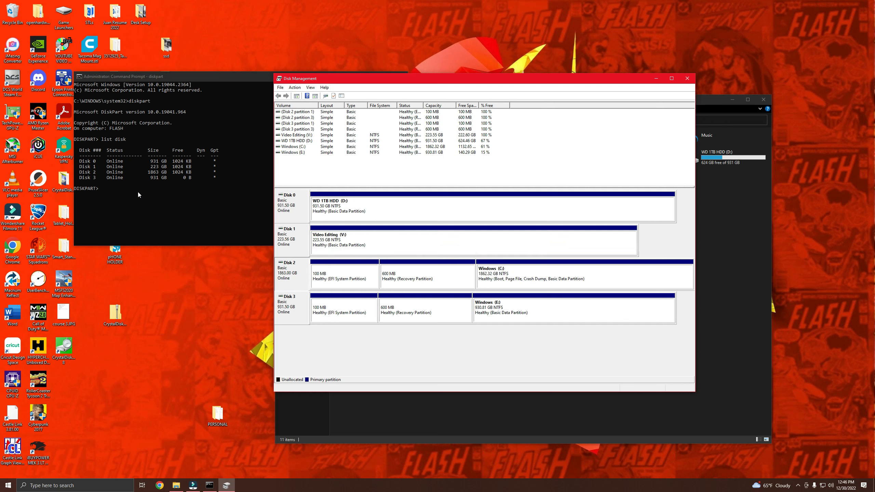
left_click(292, 312)
left_click(330, 306)
left_click(404, 313)
left_click(487, 310)
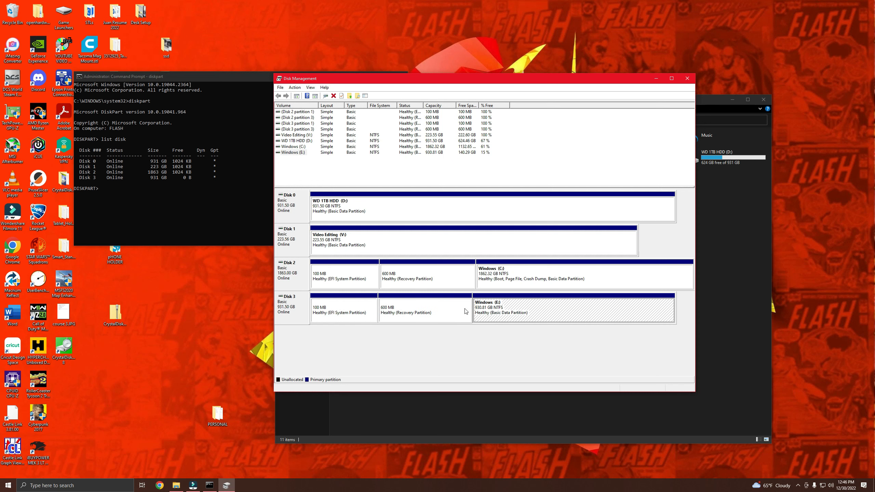
left_click(434, 312)
left_click(357, 318)
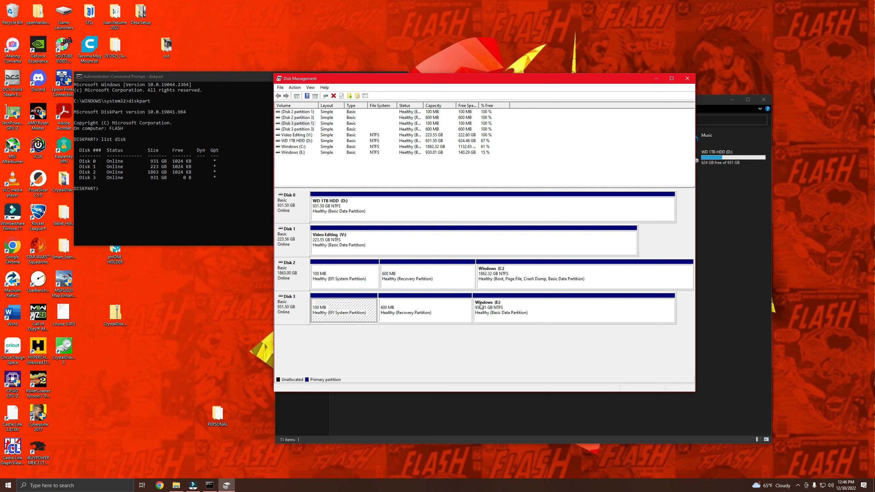
Step: Select disk 3 in DiskPart with "select disk 3" and wipe it with the "clean" command
left_click(104, 191)
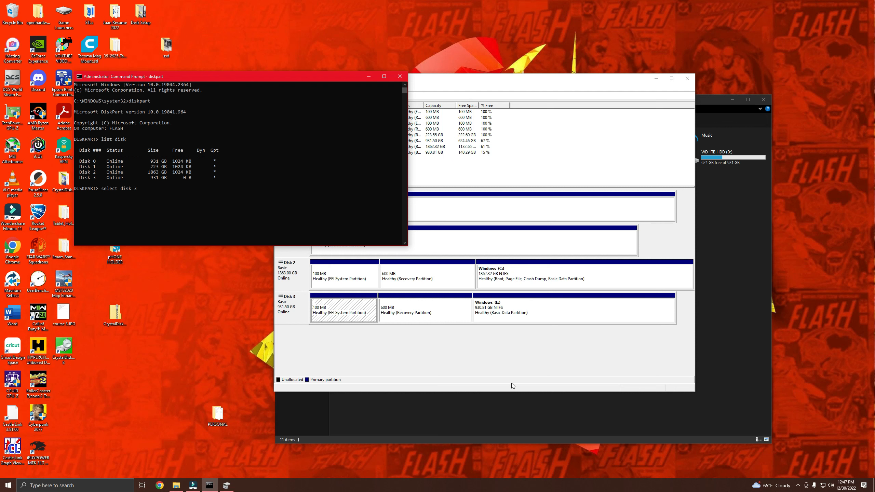
left_click(401, 333)
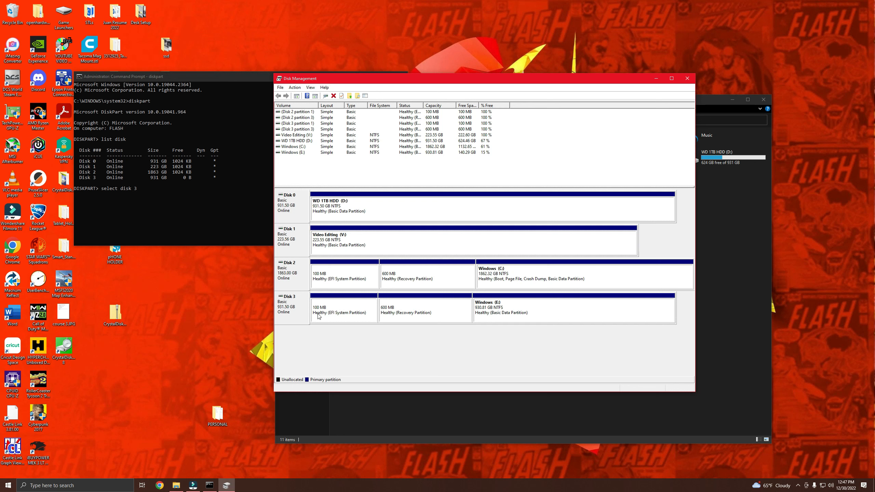
left_click(149, 195)
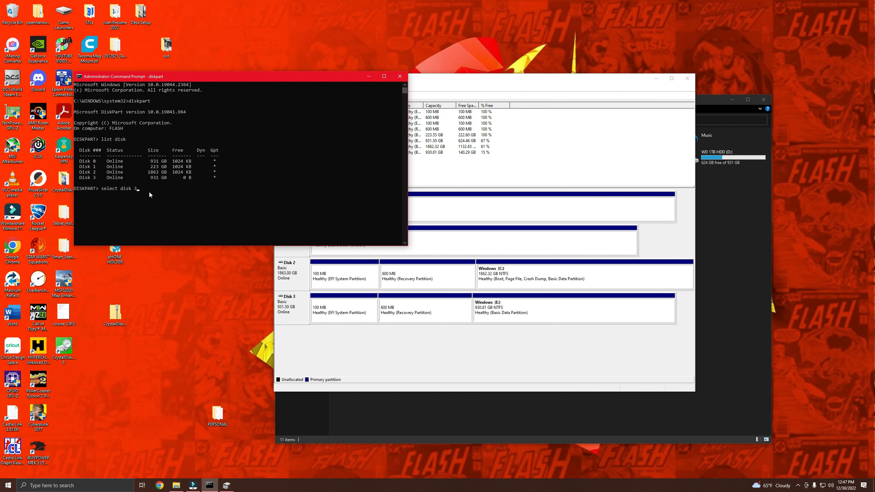
key("Return")
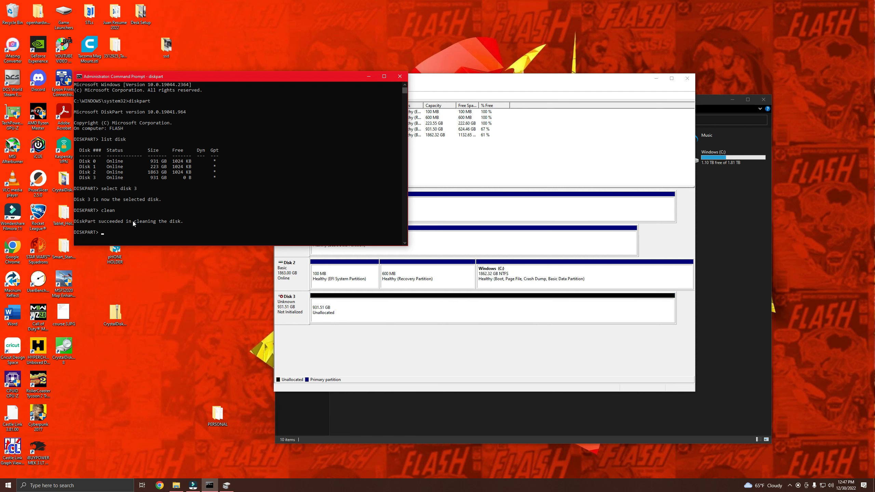
Step: Initialize the wiped Disk 3 in Disk Management with the GPT (GUID Partition Table) partition style
left_click(342, 353)
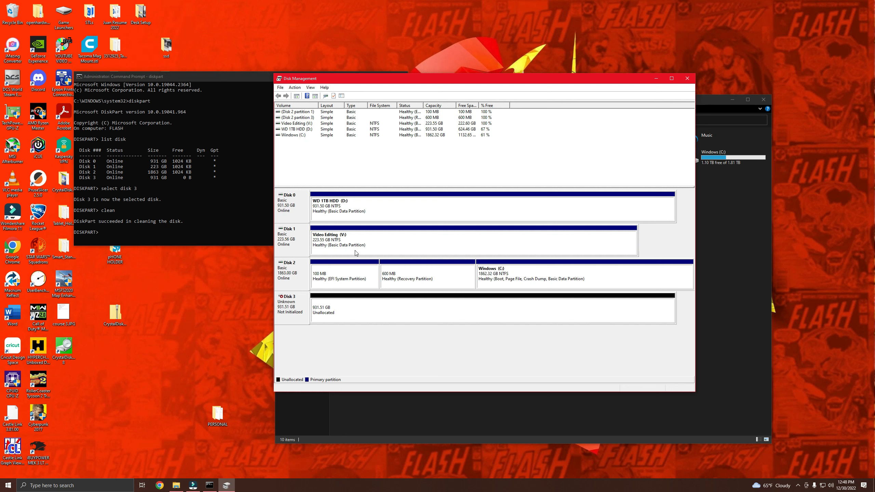
right_click(403, 214)
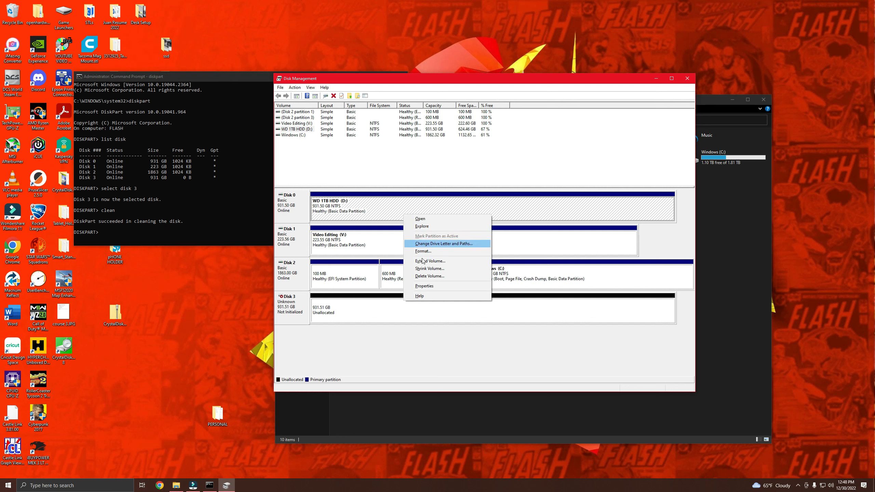
left_click(378, 337)
right_click(343, 313)
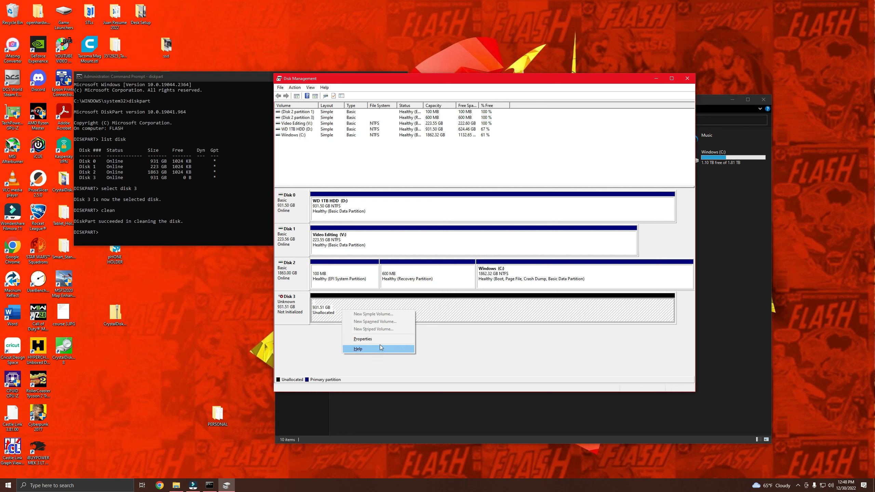
left_click(310, 350)
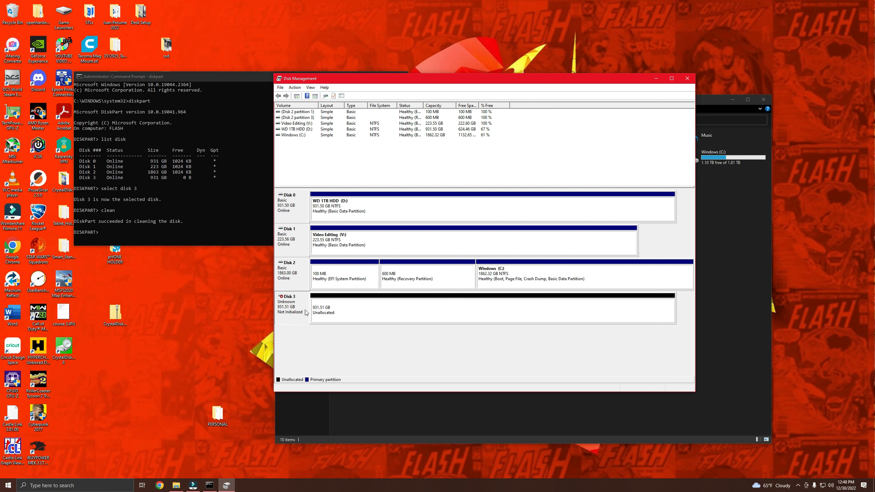
right_click(303, 312)
left_click(320, 315)
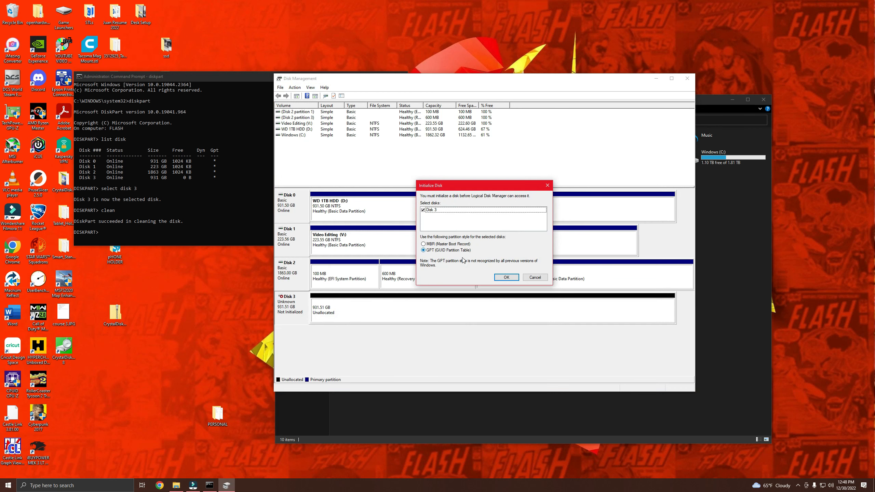
left_click(506, 278)
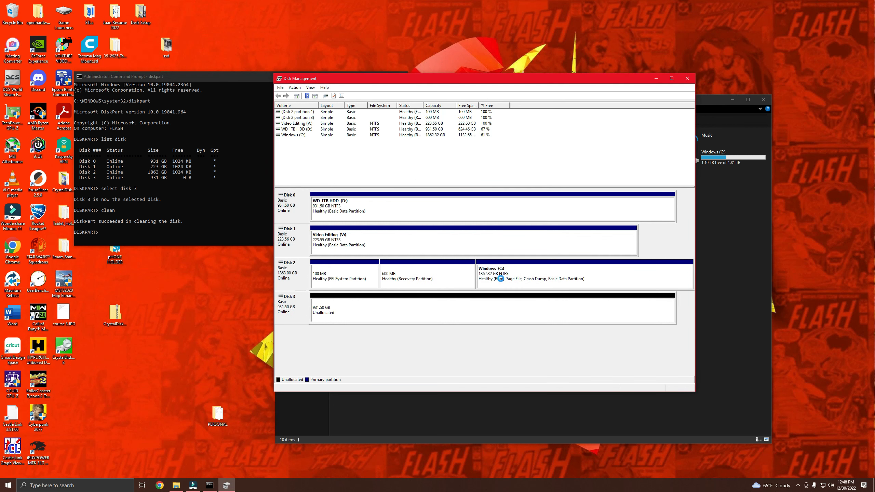
Step: Set up a new simple volume on Disk 3's unallocated space, using the maximum size and assigning drive letter T
left_click(356, 315)
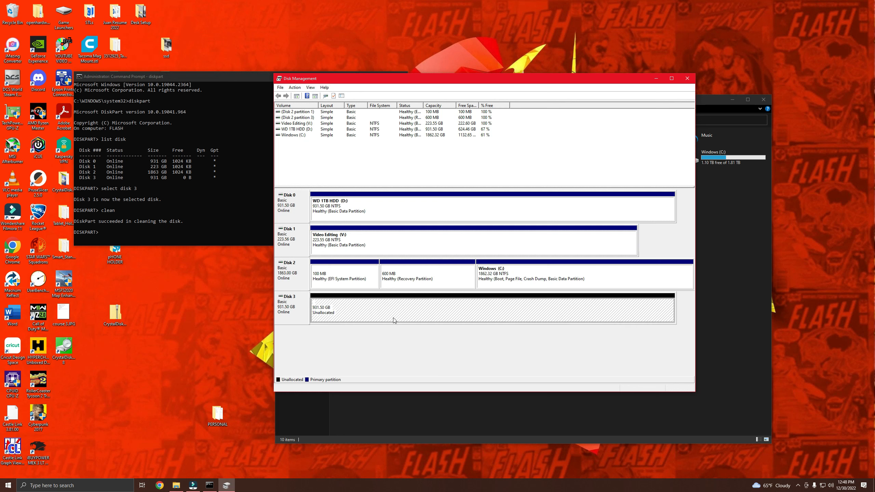
right_click(382, 314)
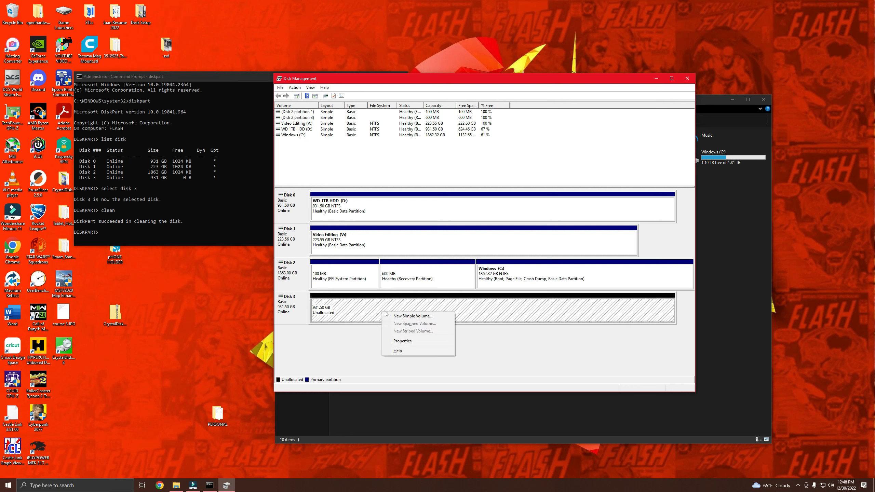
left_click(393, 317)
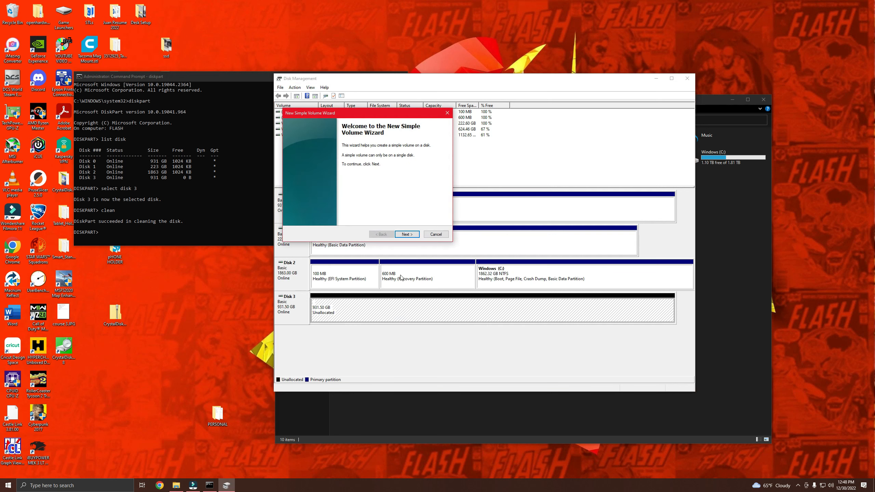
left_click(407, 235)
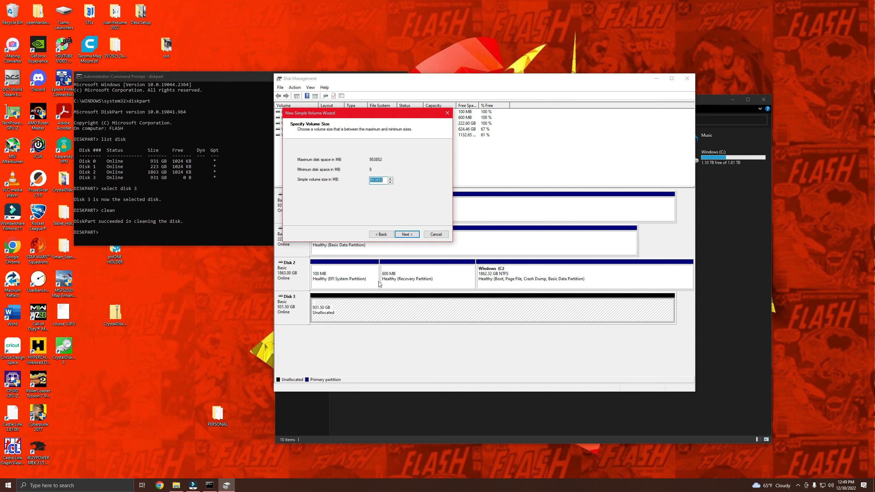
left_click(407, 234)
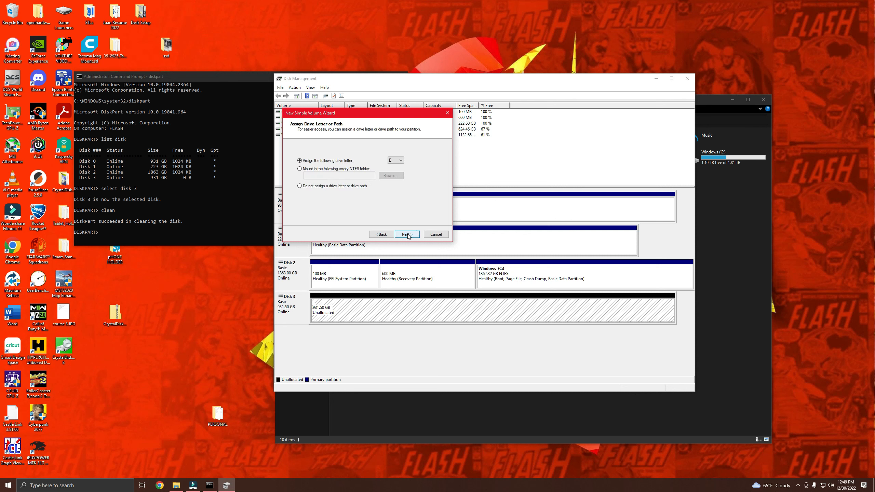
left_click(402, 160)
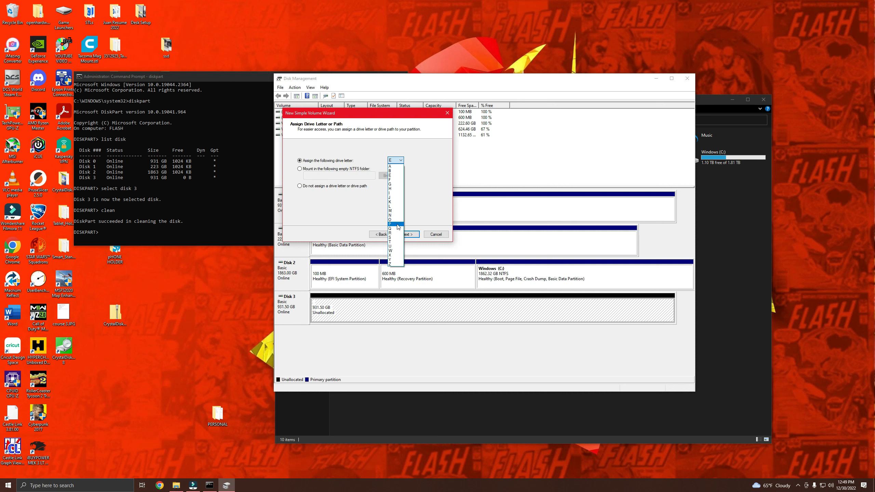
left_click(394, 242)
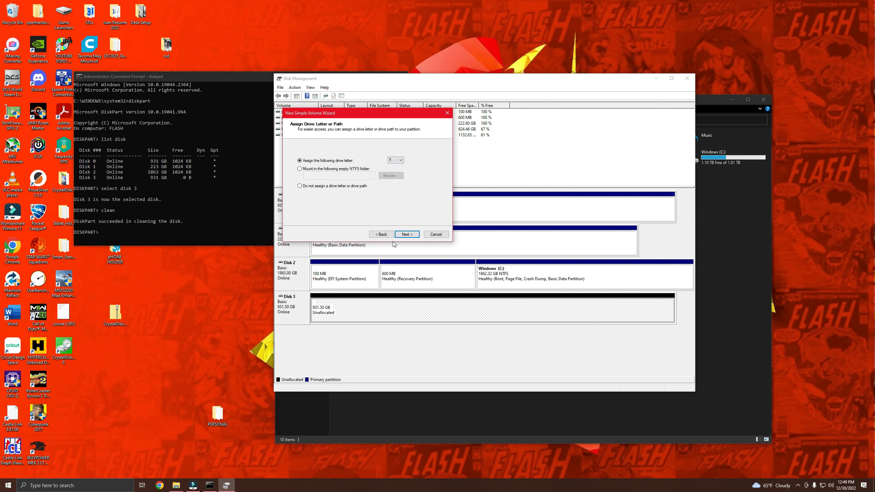
left_click(408, 234)
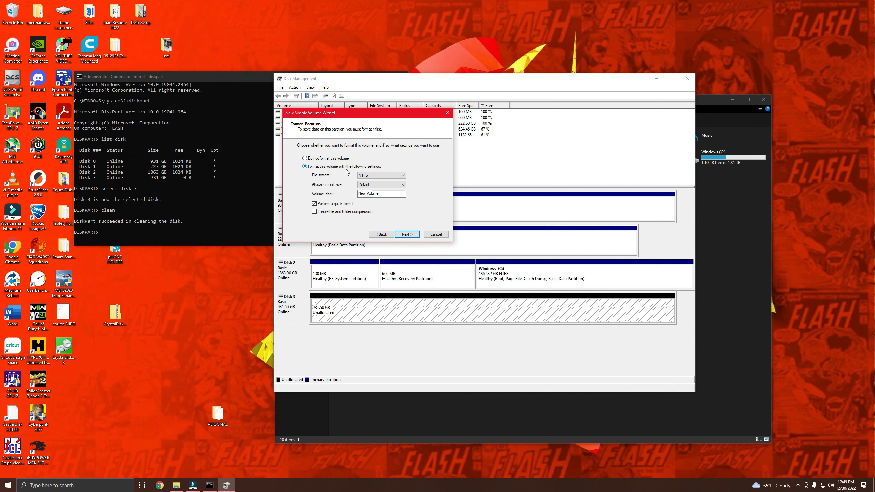
Step: Label the new volume "FLASH 1TB M.2" and create it with an NTFS quick format and default allocation unit size
double_click(386, 194)
left_click(386, 194)
left_click_drag(386, 194, 354, 203)
type("FLASH 1TB M.2")
left_click(407, 234)
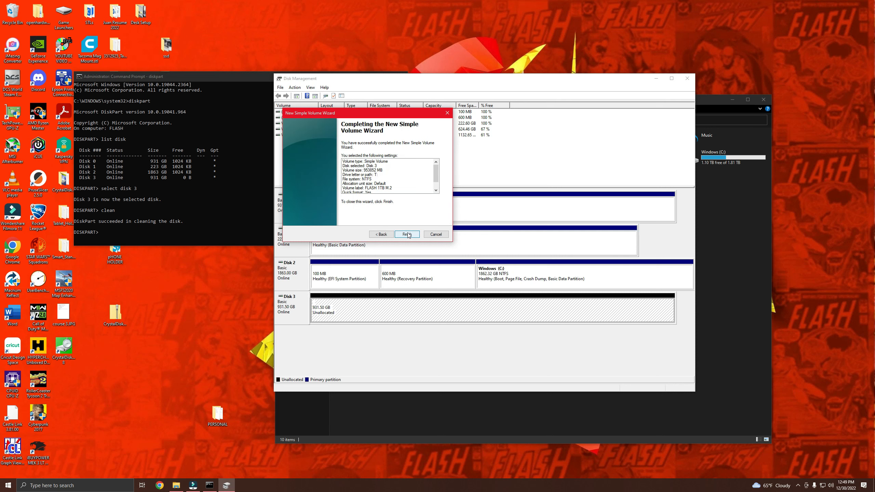
left_click(407, 235)
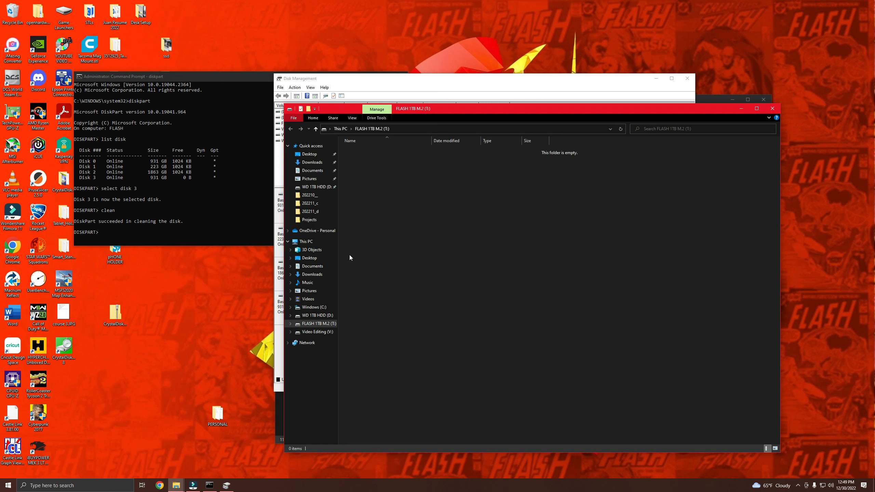
Step: Review the drives in This PC and open the new FLASH 1TB M.2 (T:) drive to check its contents
left_click(306, 243)
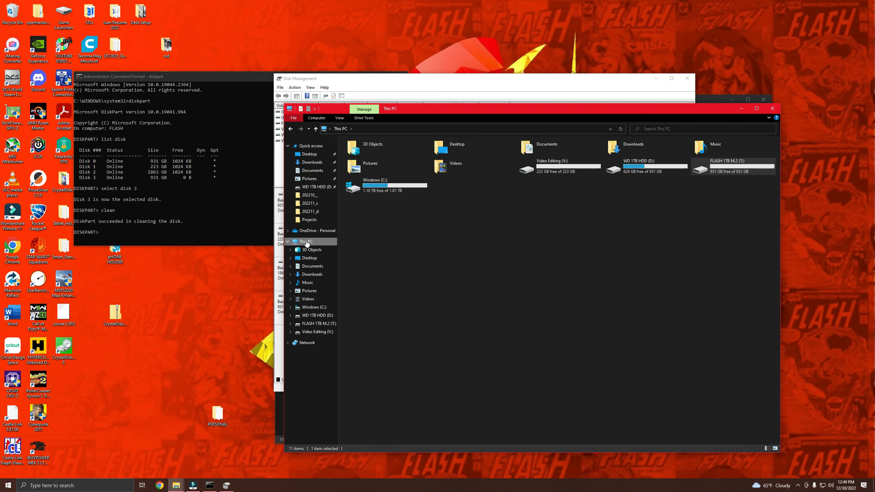
left_click(560, 167)
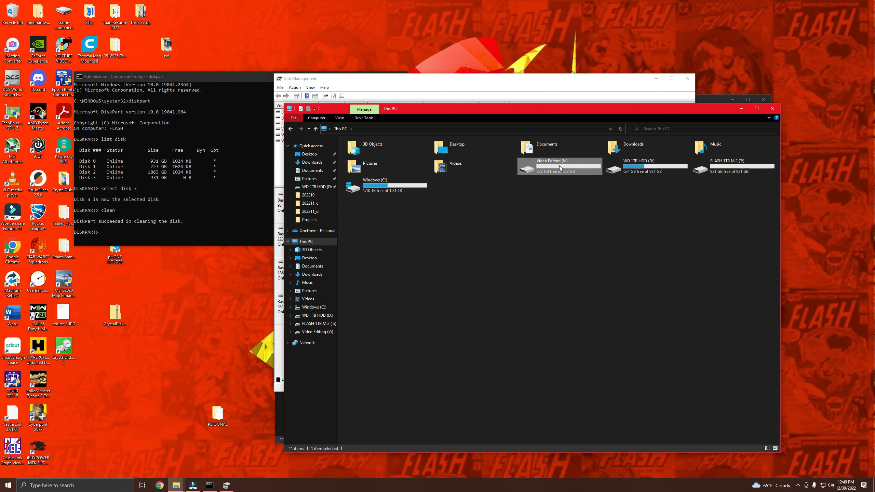
left_click(661, 163)
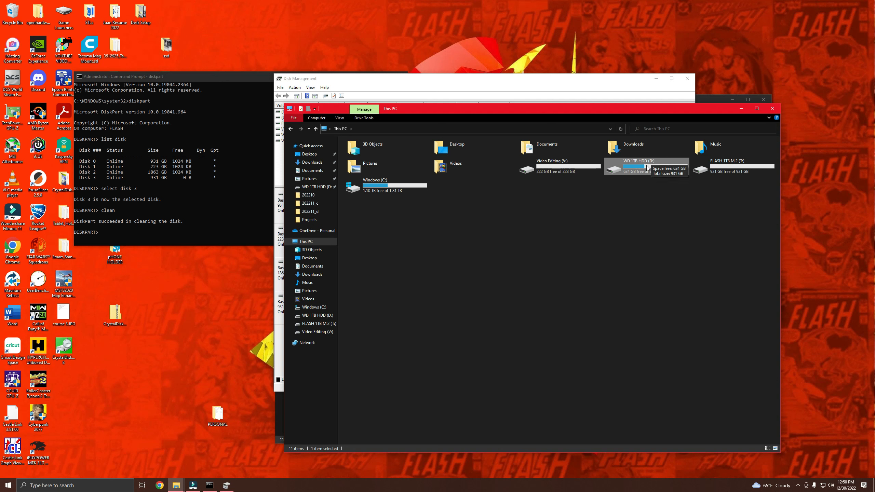
left_click(724, 161)
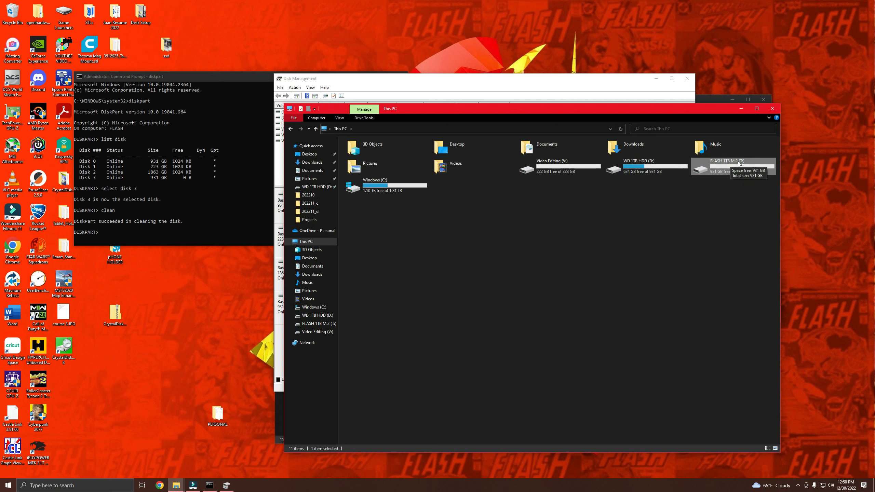
left_click(379, 191)
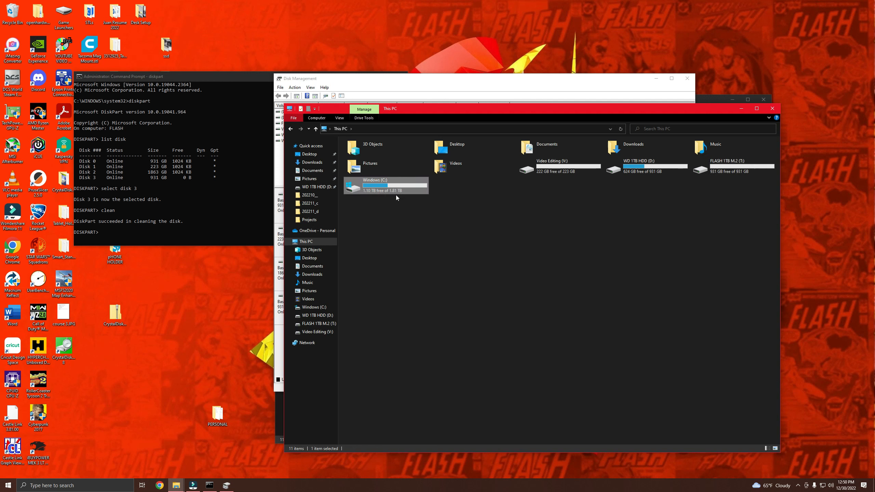
left_click(502, 205)
double_click(731, 174)
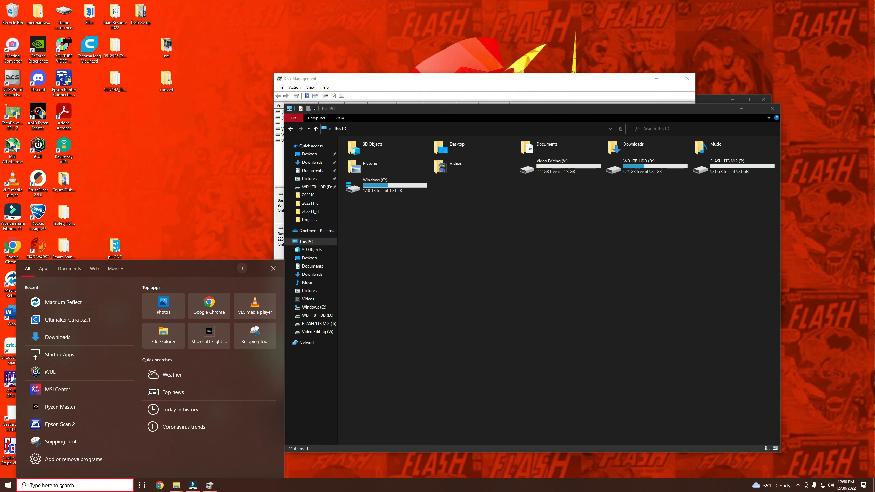
Step: Search for cmd and open a new Command Prompt as administrator
type("cmd")
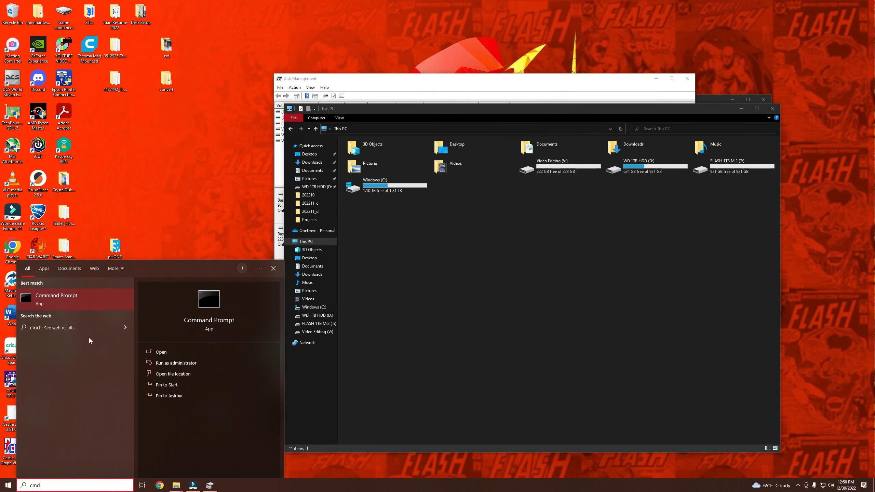
right_click(78, 305)
left_click(83, 311)
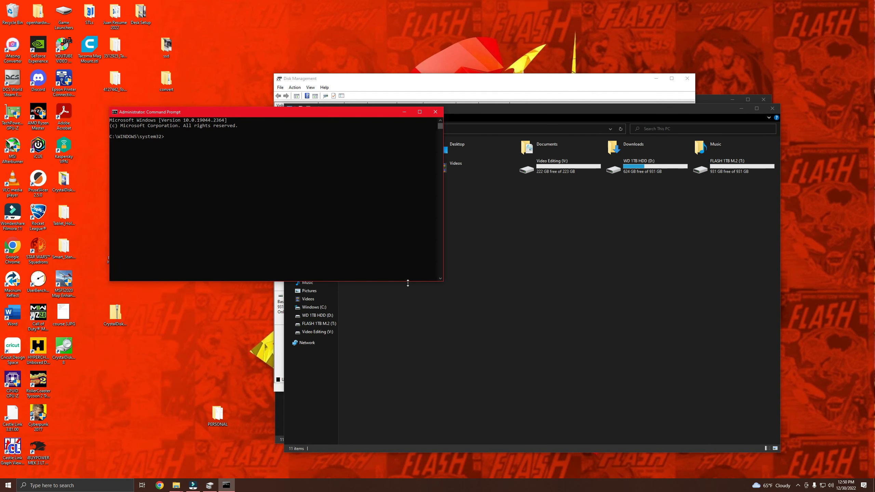
Step: Start diskpart in the new Command Prompt and run "list disk" to check the installed disks
type("diskpart")
key("Return")
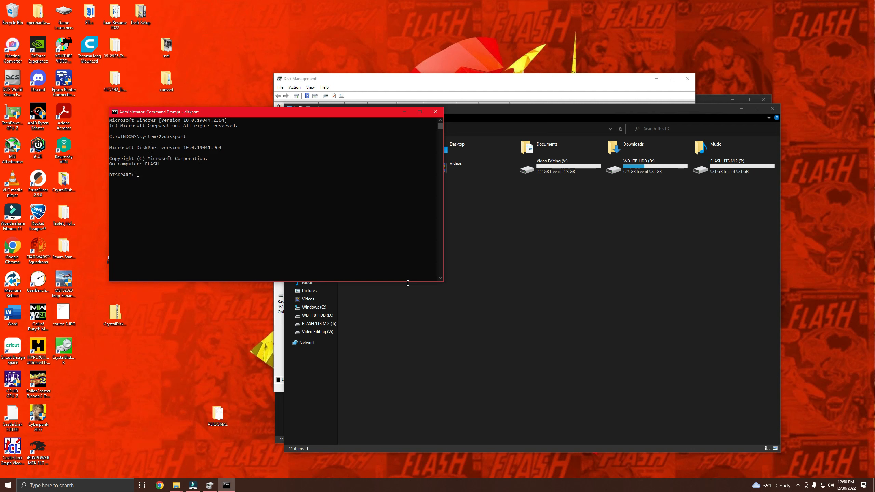
type("list disk")
key("Return")
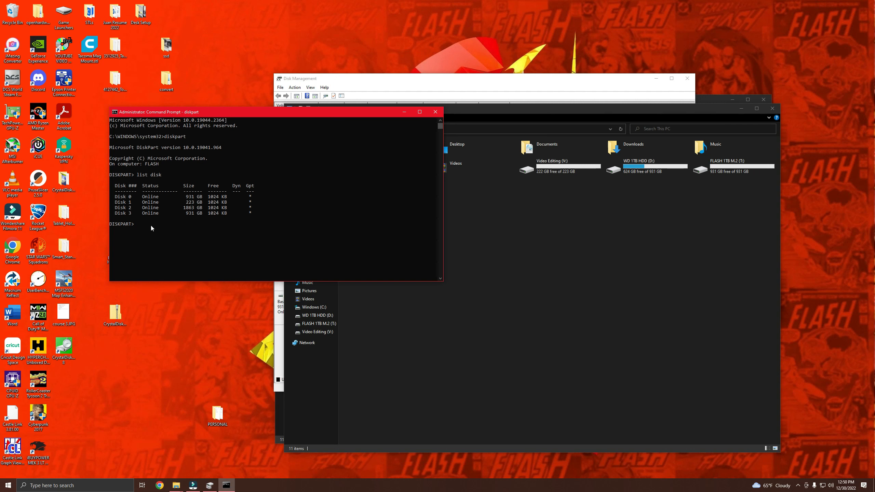
Step: Compare the Windows (C:) and FLASH 1TB M.2 (T:) drives in This PC with the DiskPart disk list
left_click(464, 254)
left_click(374, 182)
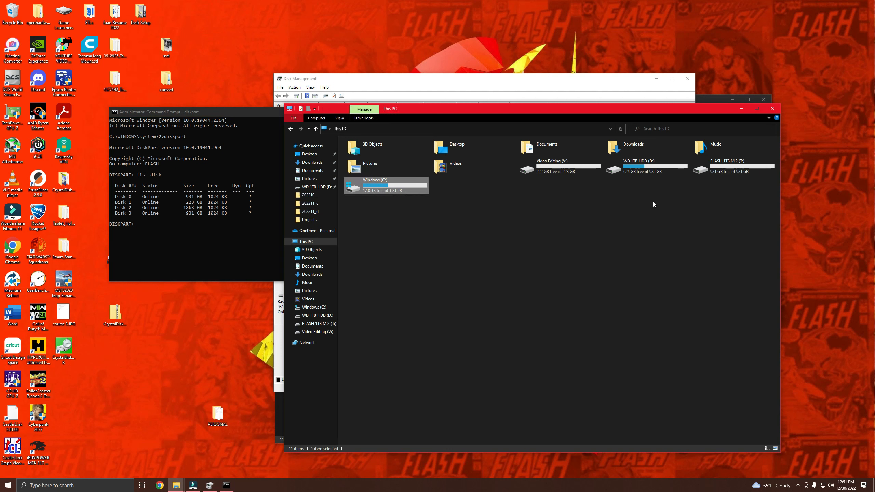
left_click(739, 173)
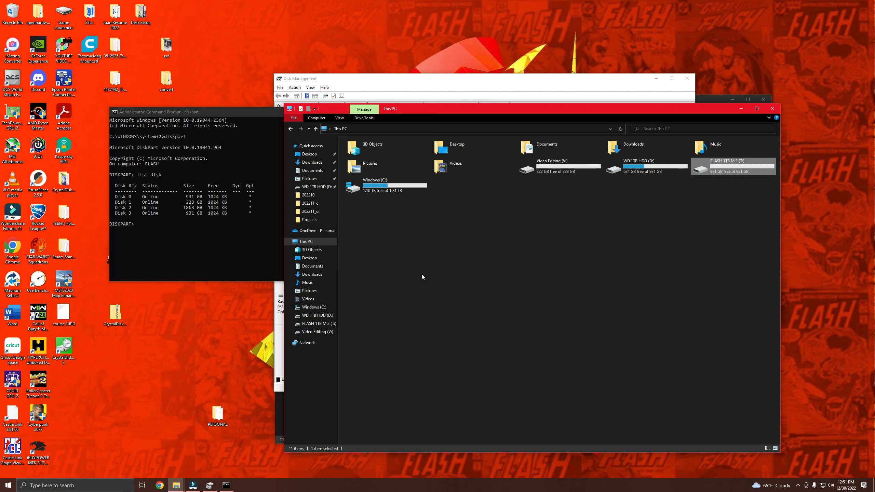
left_click(377, 194)
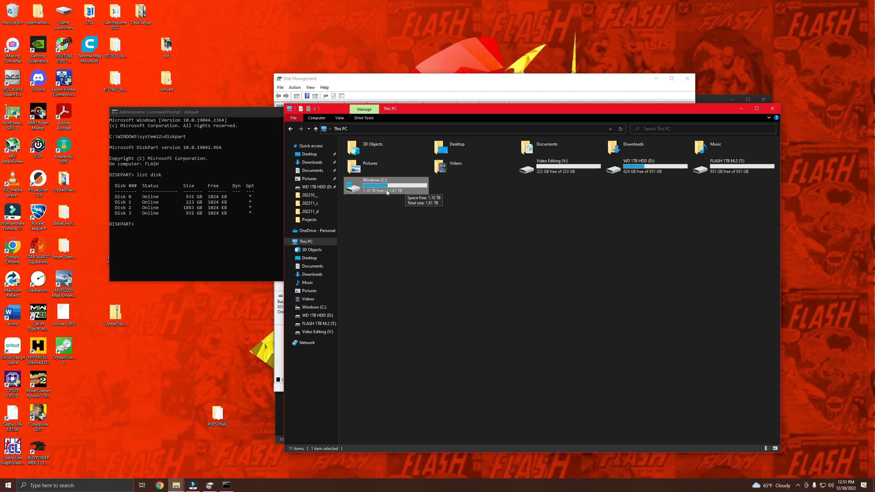
left_click(732, 166)
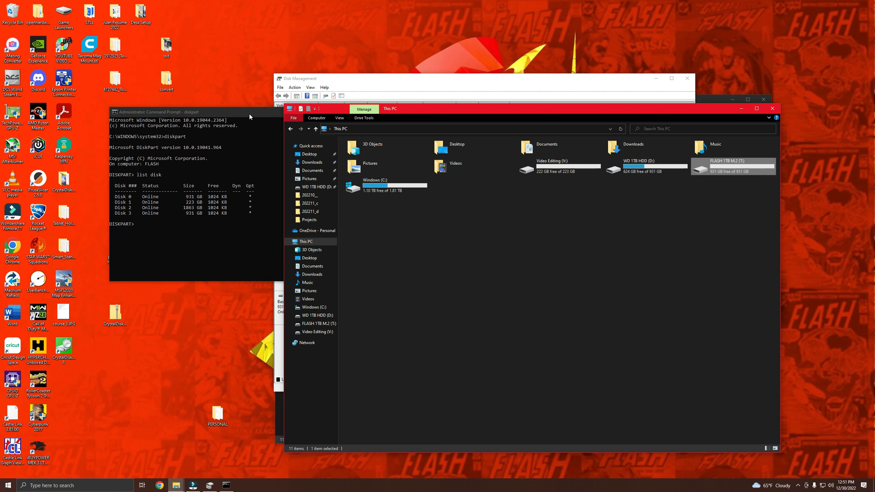
left_click(668, 203)
Step: Inspect the WD 1TB HDD (D:) drive and its Program Files 1TB folder, and return to This PC
left_click(642, 173)
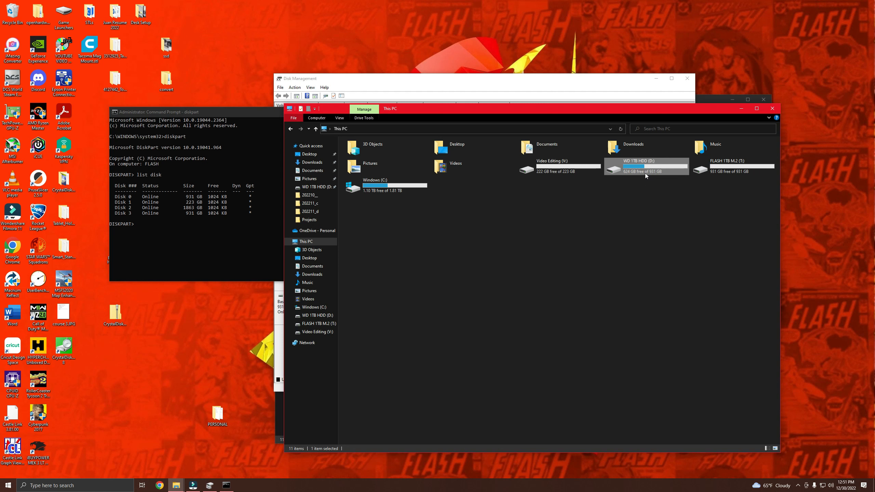
double_click(646, 173)
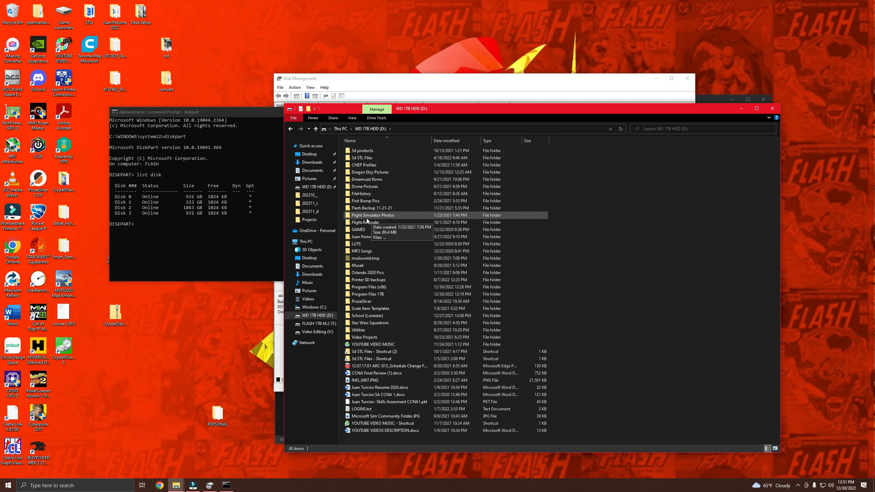
double_click(374, 295)
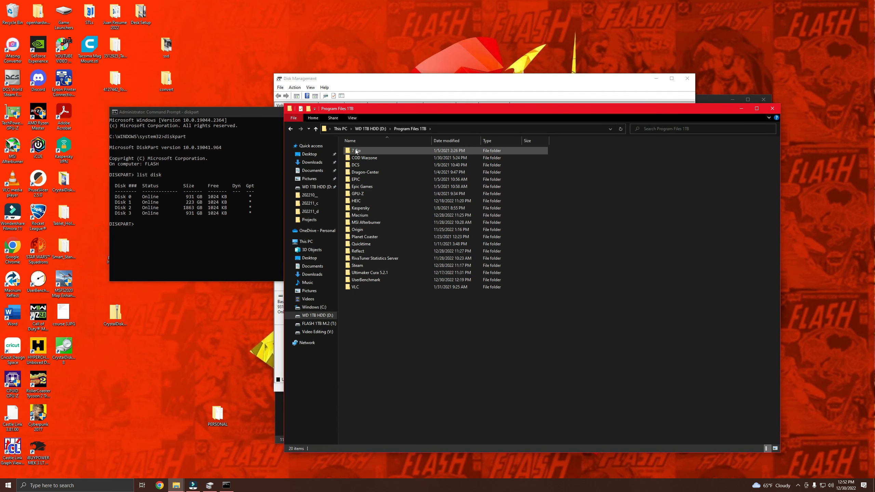
left_click(319, 131)
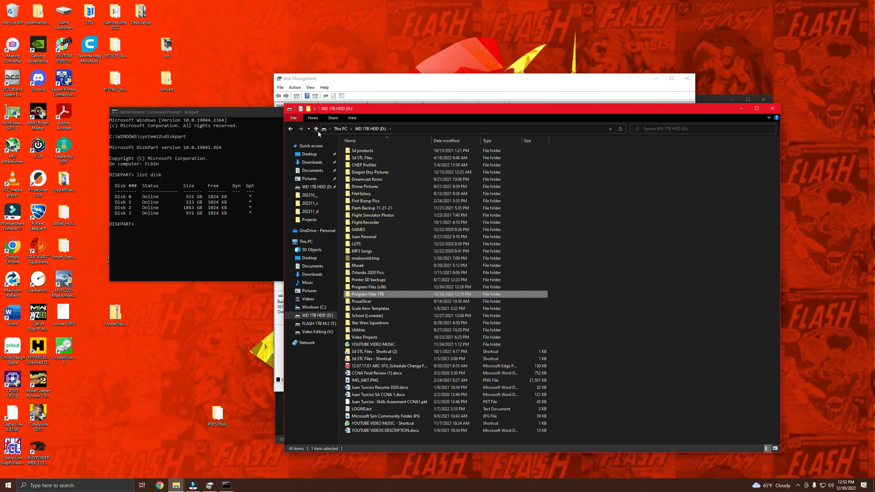
left_click(318, 131)
left_click(507, 253)
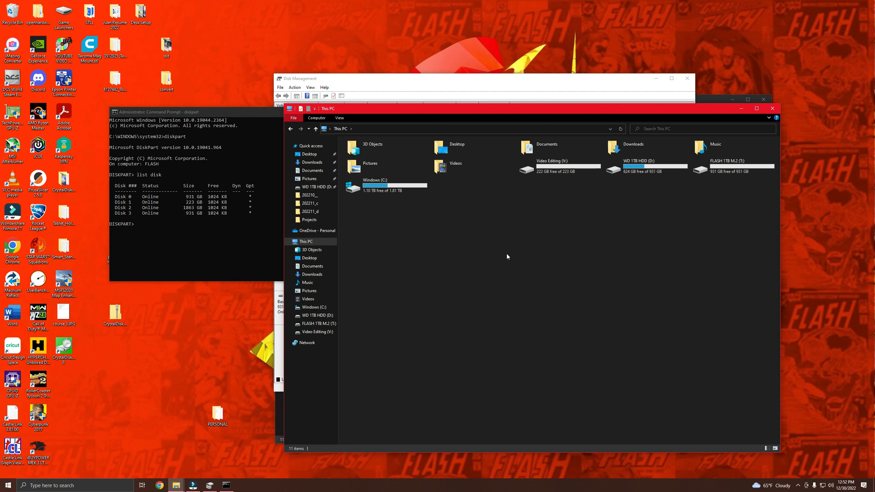